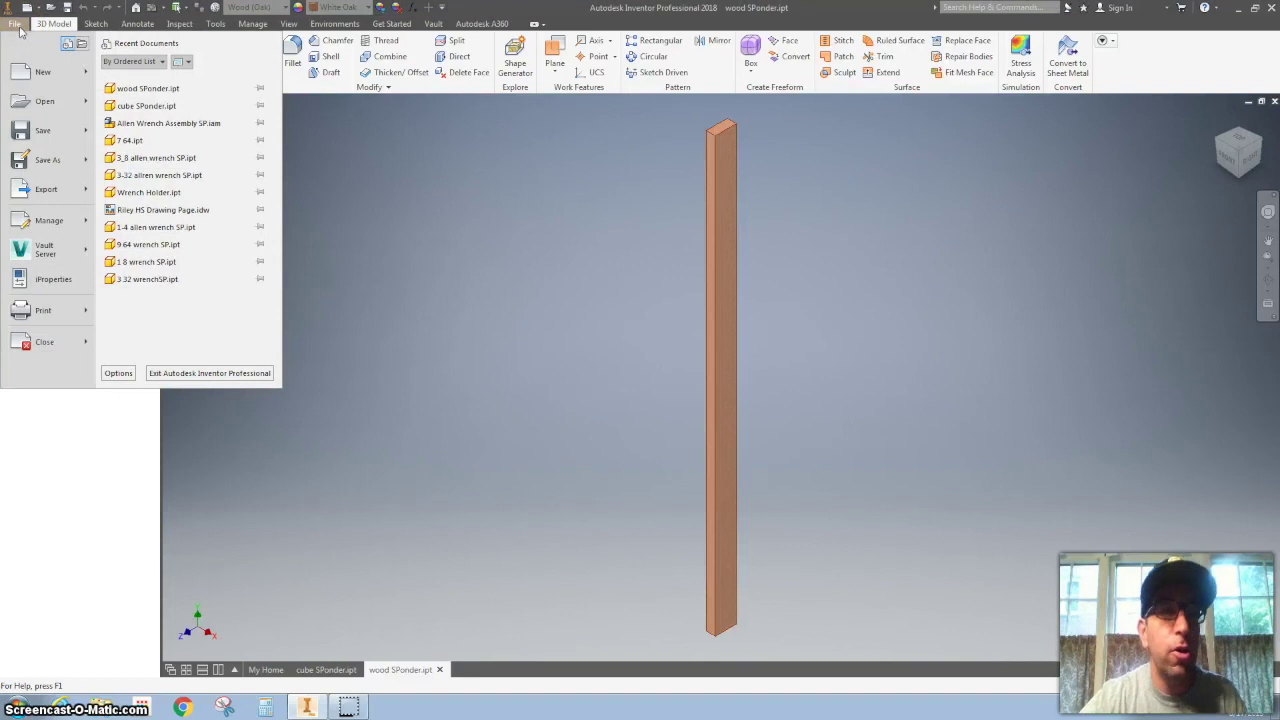
# Create a new part, Part3, from the Standard (in).ipt template
pyautogui.click(22, 66)
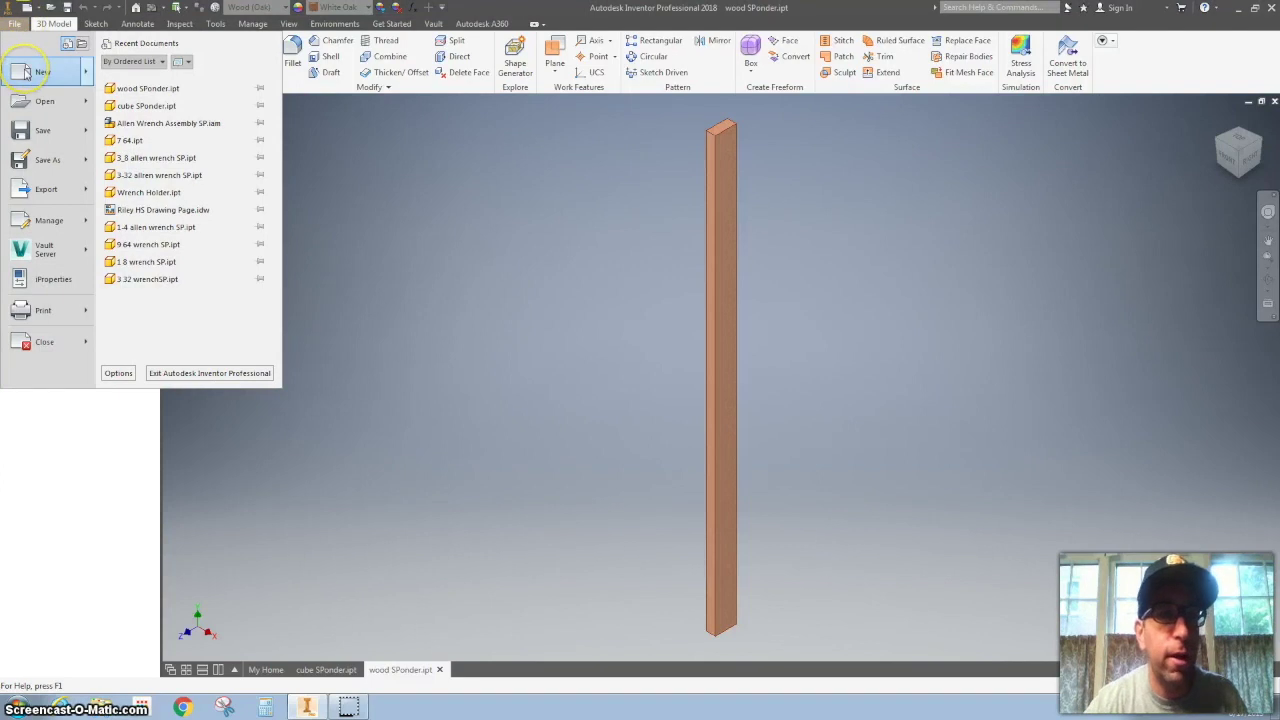
pyautogui.moveTo(43, 72)
pyautogui.click(128, 70)
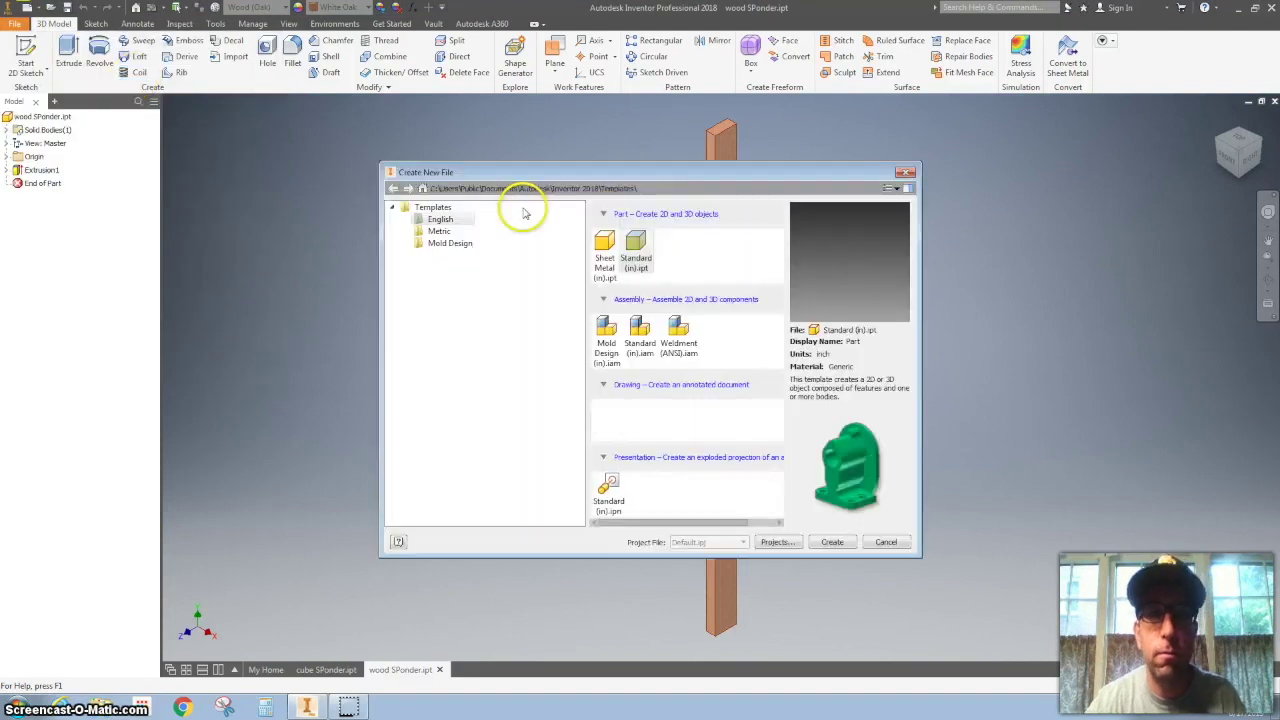
pyautogui.click(632, 250)
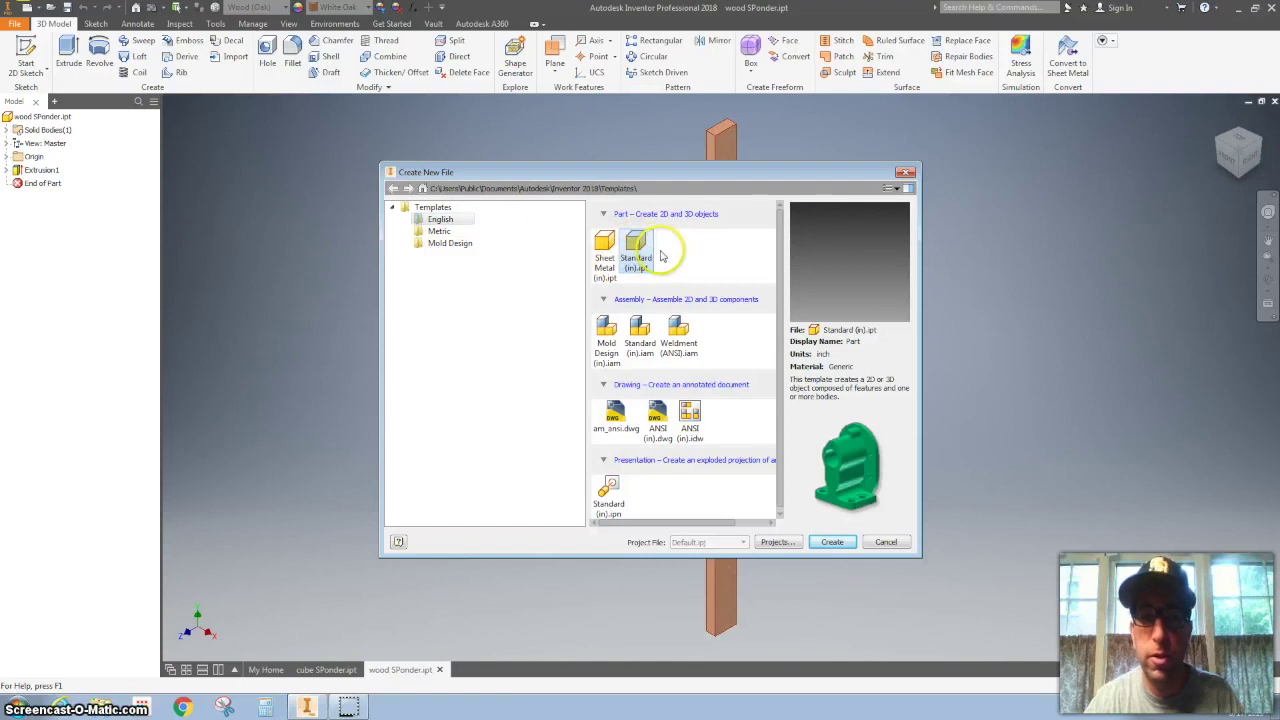
pyautogui.click(636, 250)
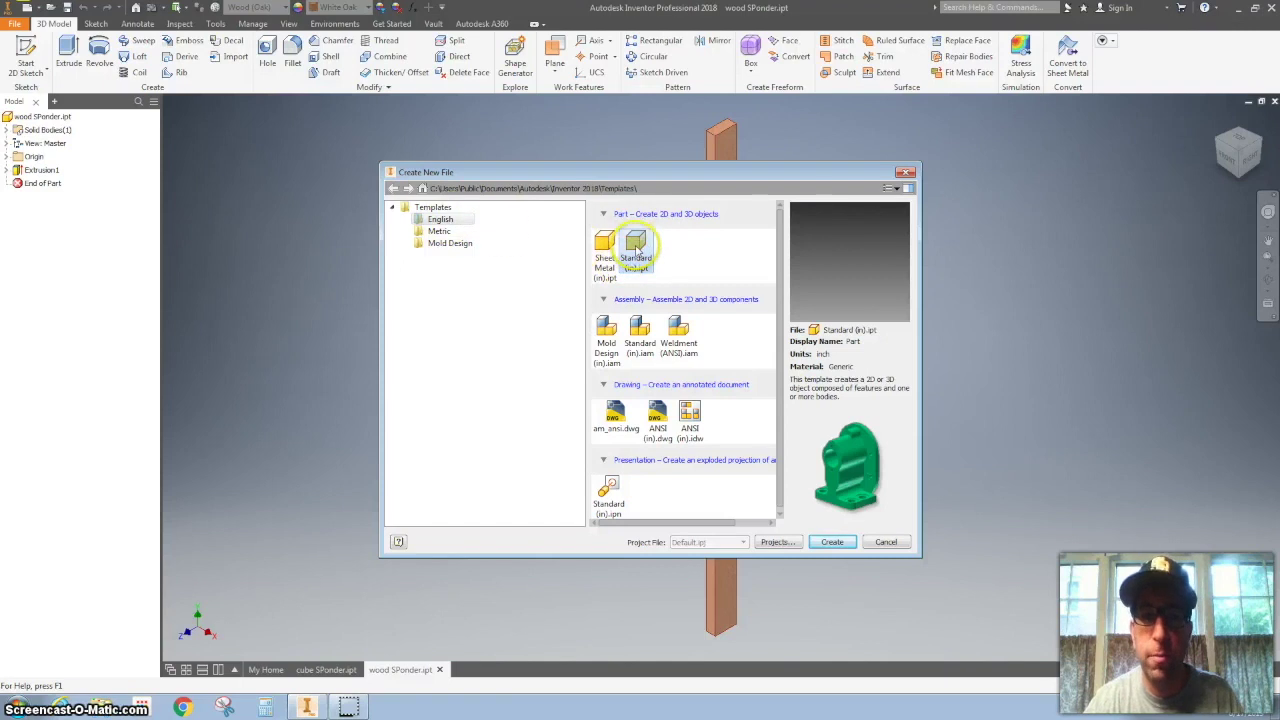
pyautogui.click(847, 547)
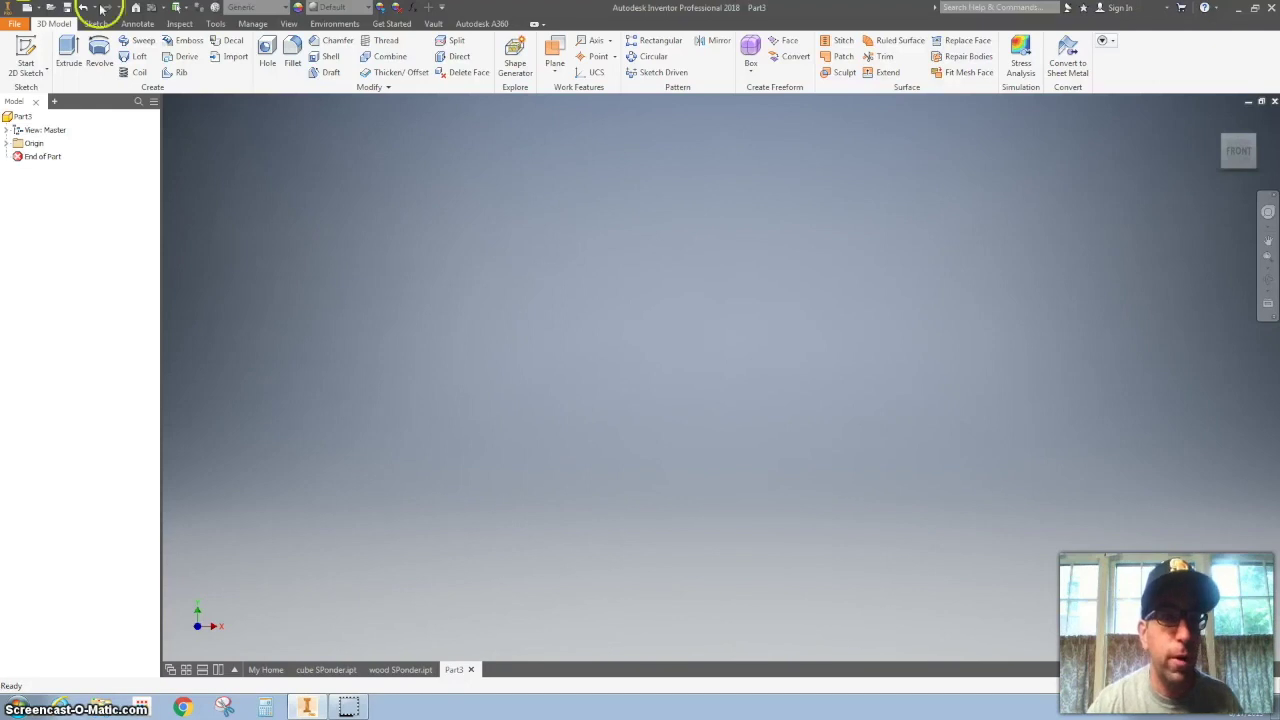
# On the XZ plane, sketch a 3-inch diameter circle centred on the origin
pyautogui.click(26, 55)
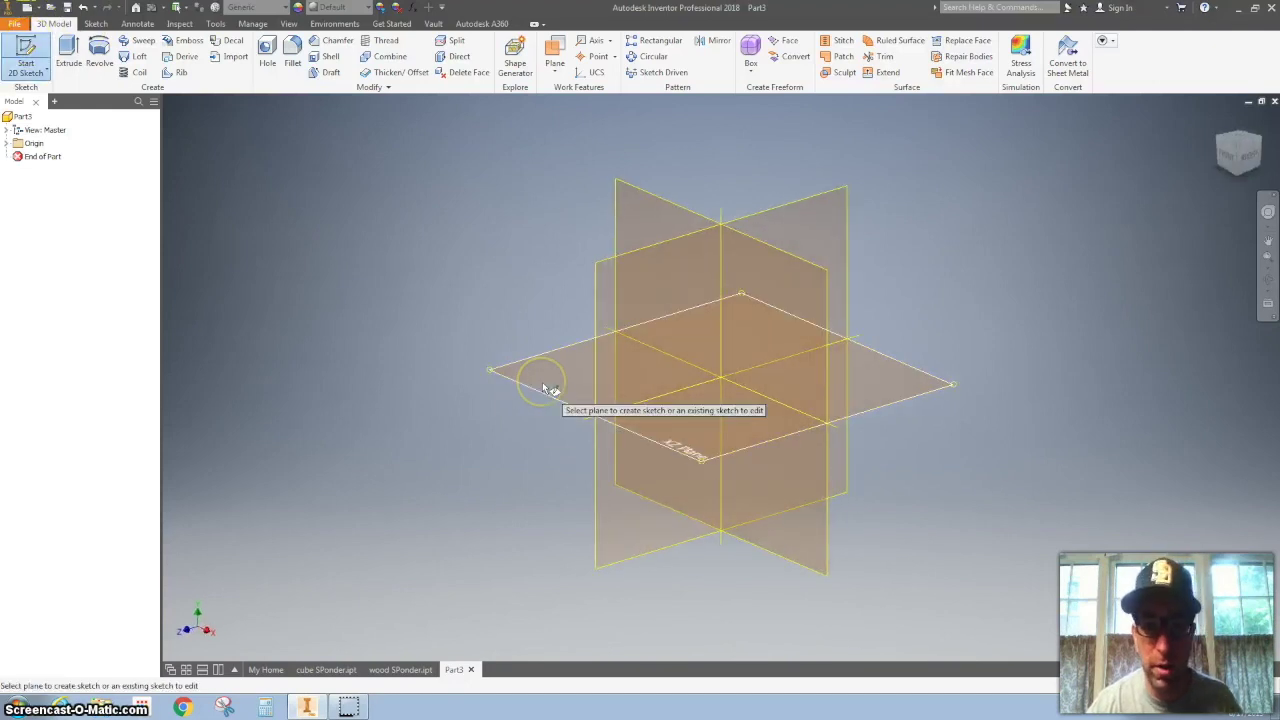
pyautogui.click(542, 382)
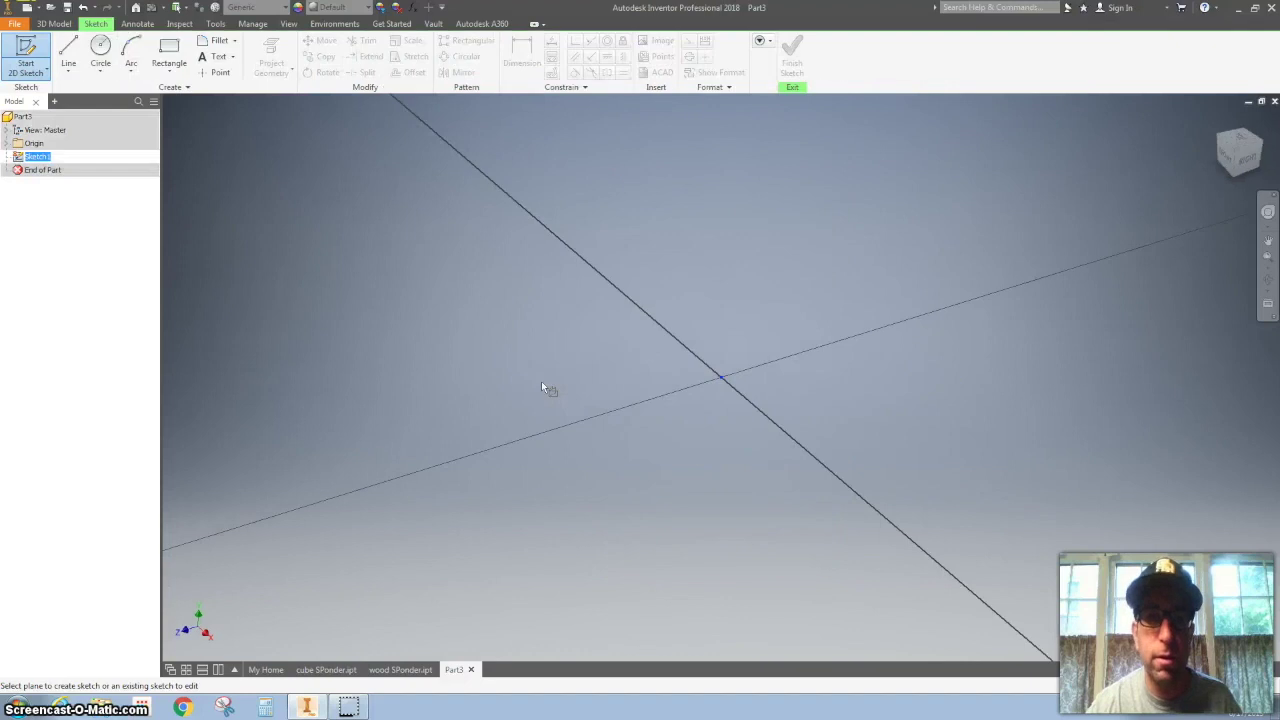
pyautogui.click(101, 50)
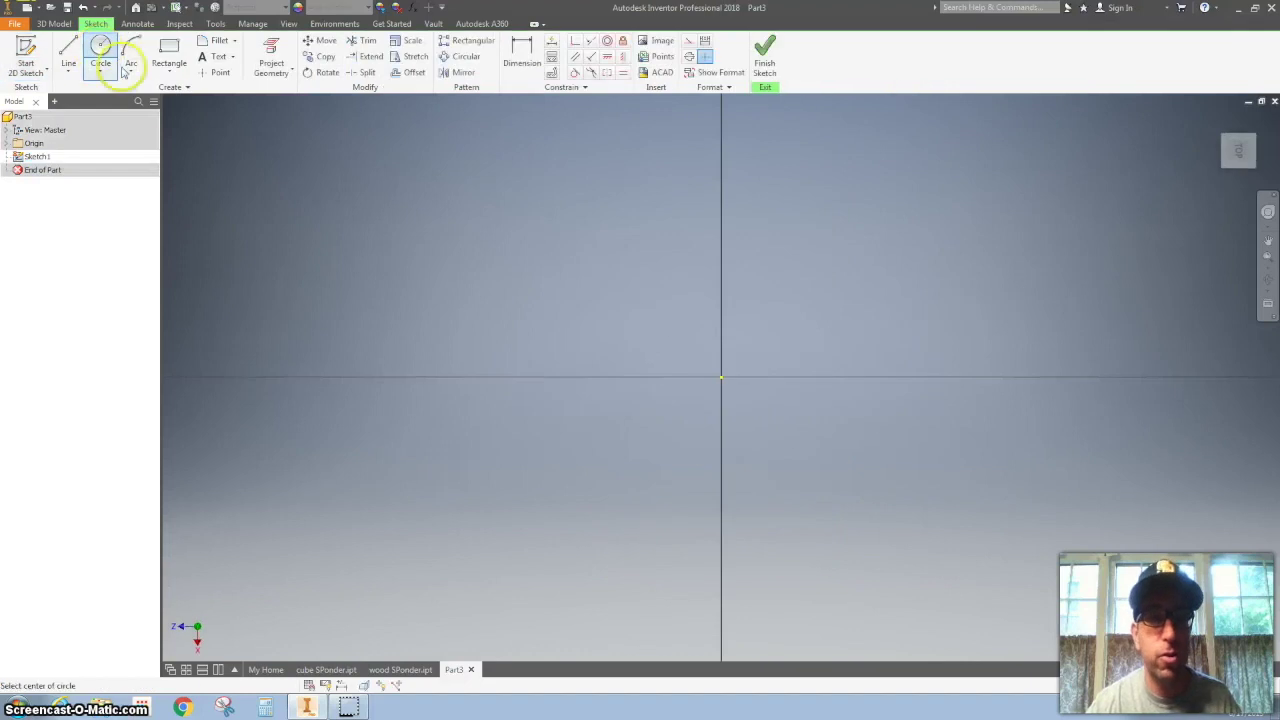
pyautogui.click(720, 377)
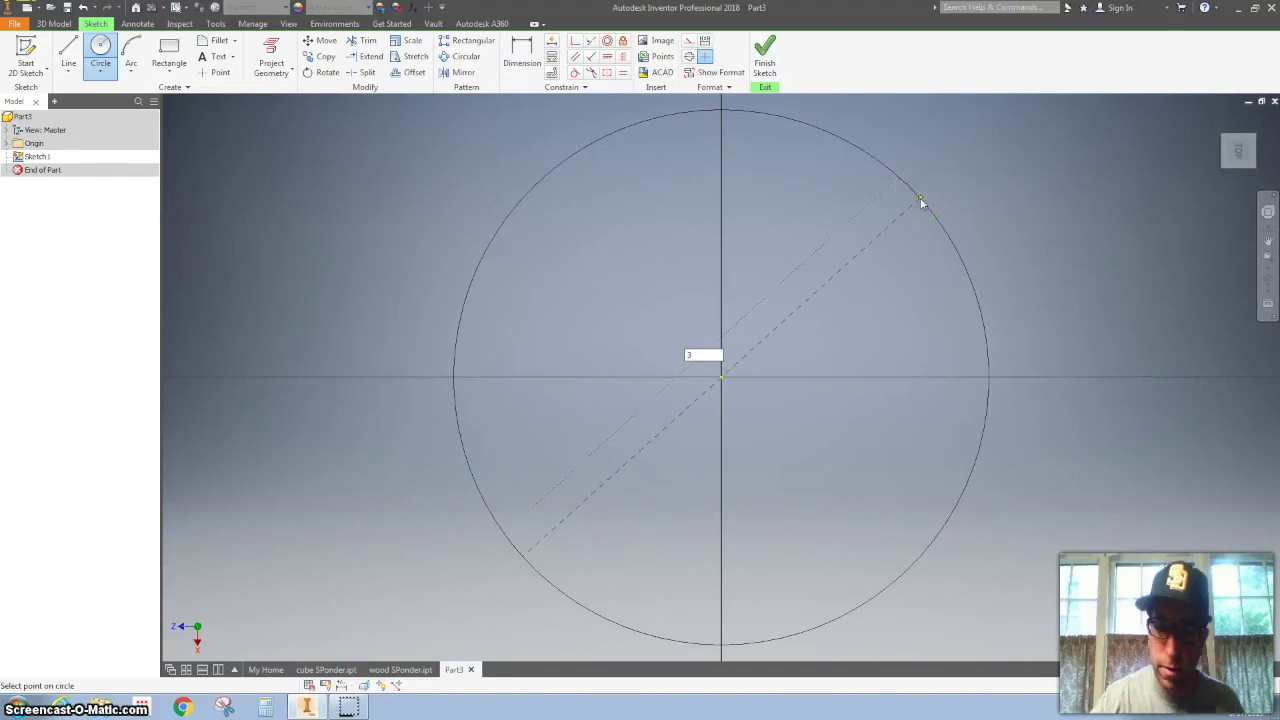
pyautogui.press('Return')
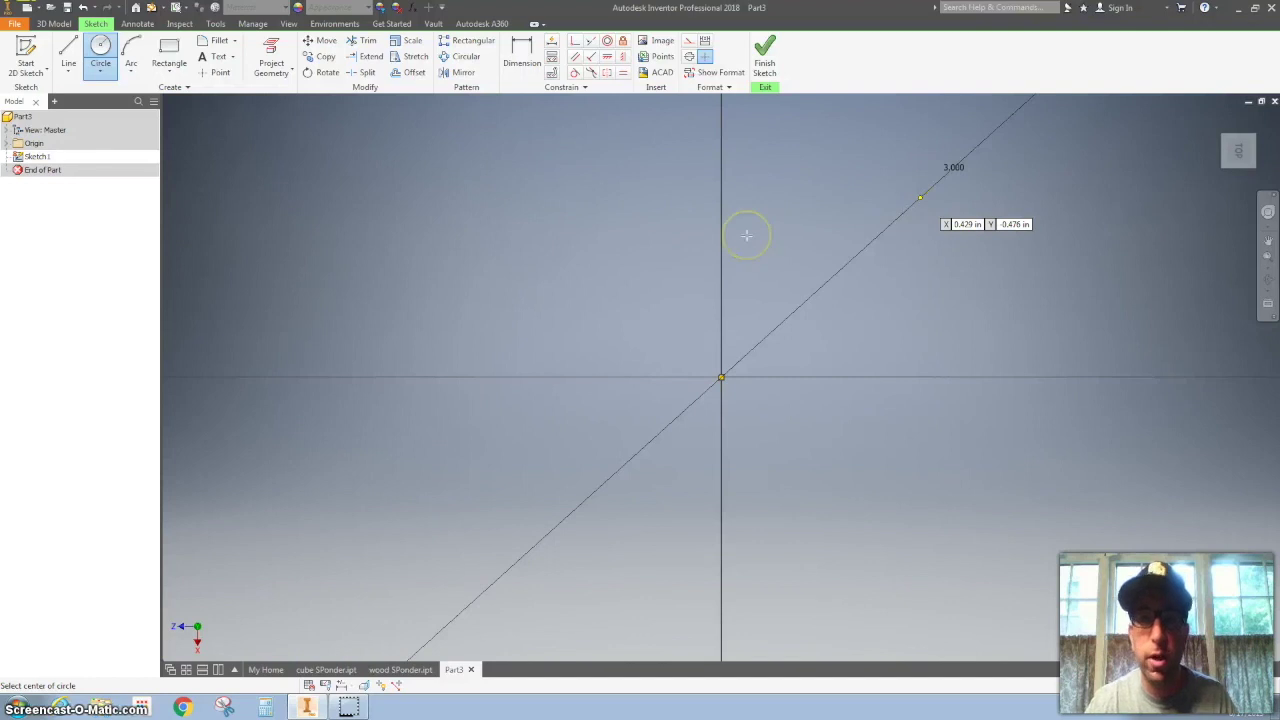
pyautogui.press('Home')
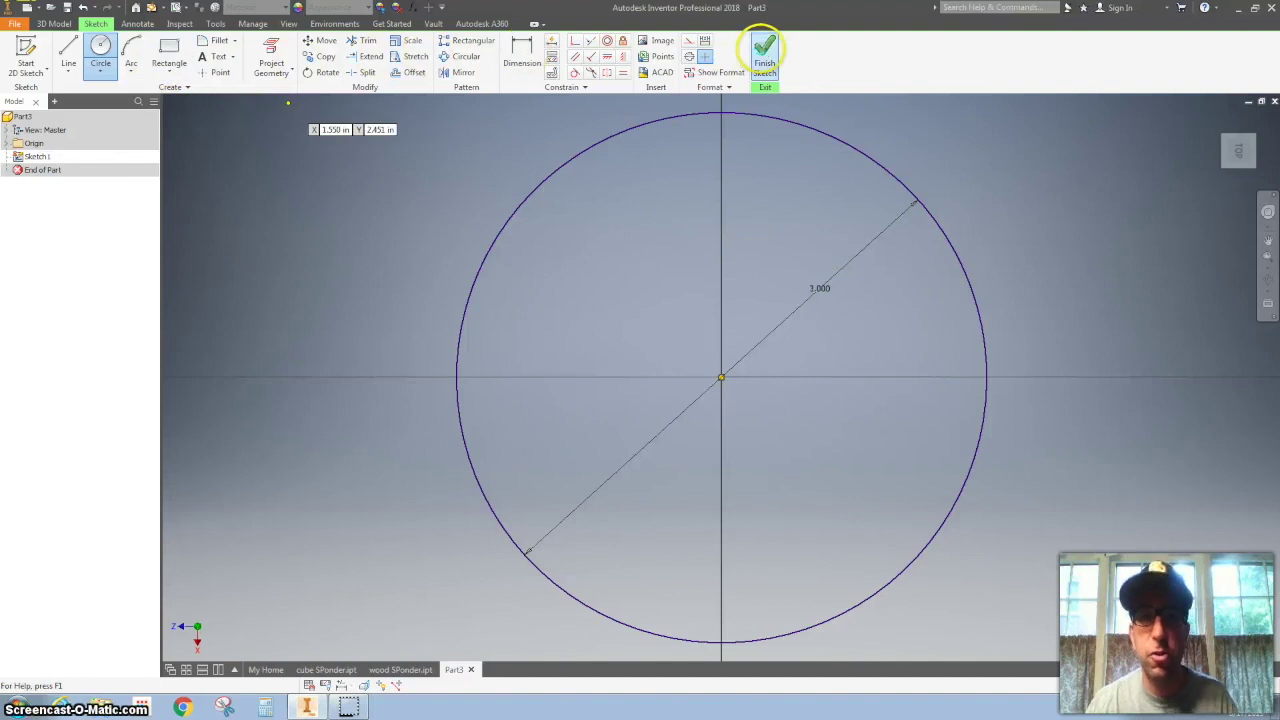
pyautogui.press('F6')
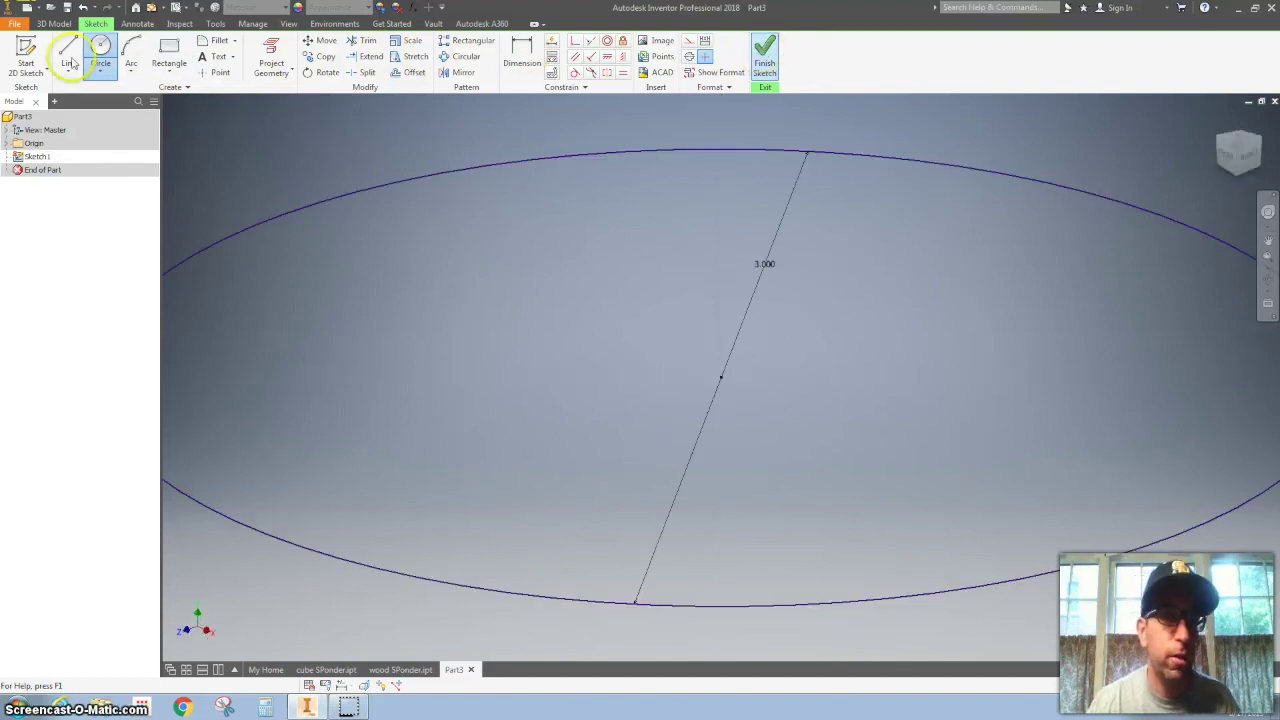
# Finish the sketch and extrude the circle 6 inches into a solid cylinder
pyautogui.press('e')
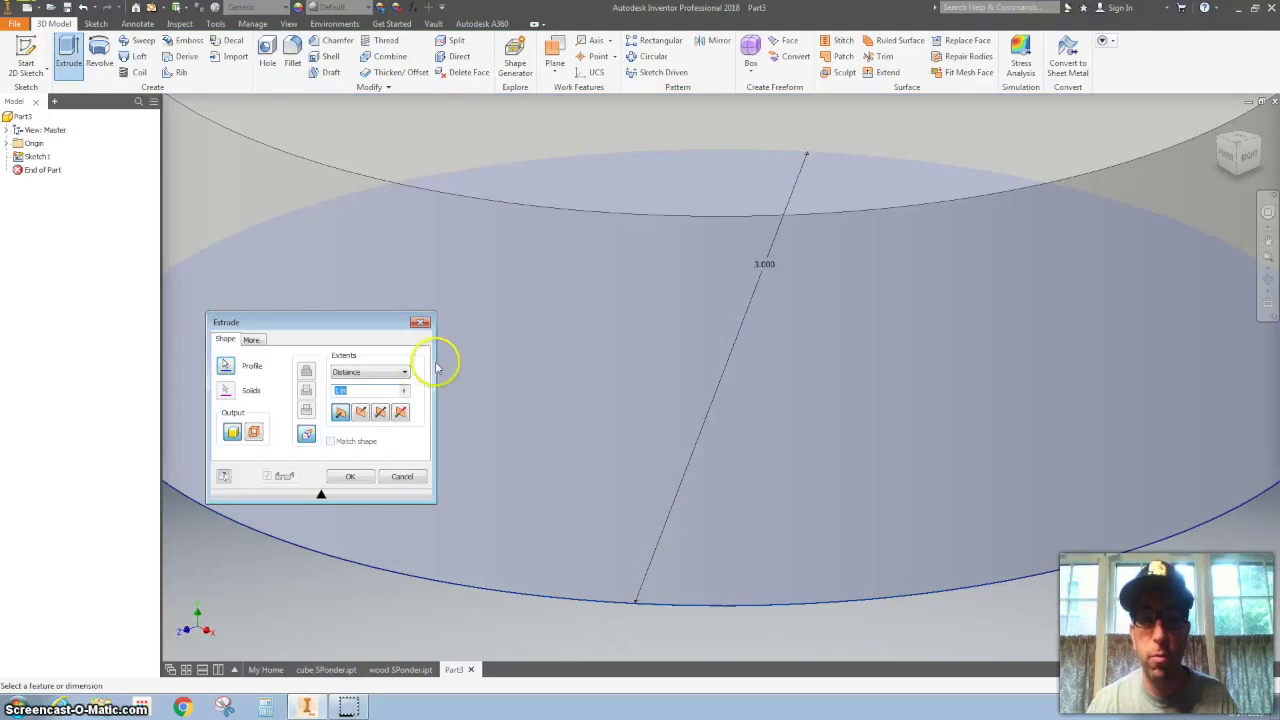
pyautogui.click(406, 405)
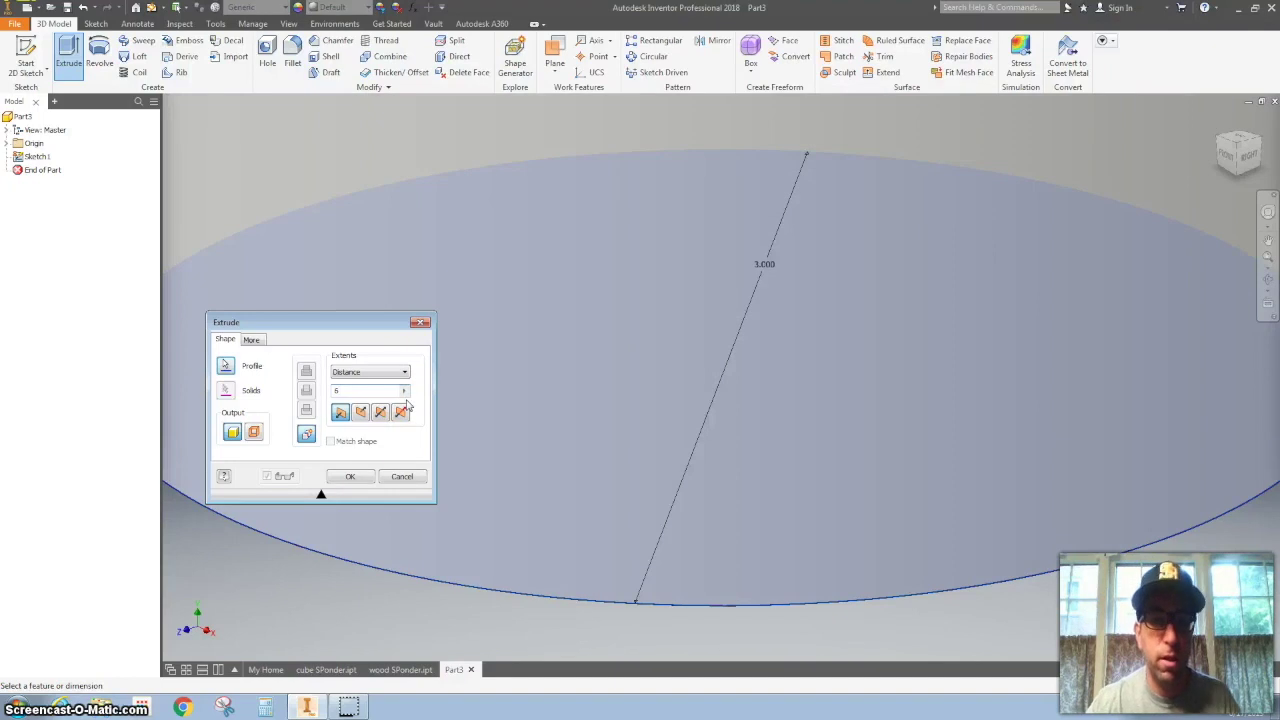
pyautogui.click(366, 480)
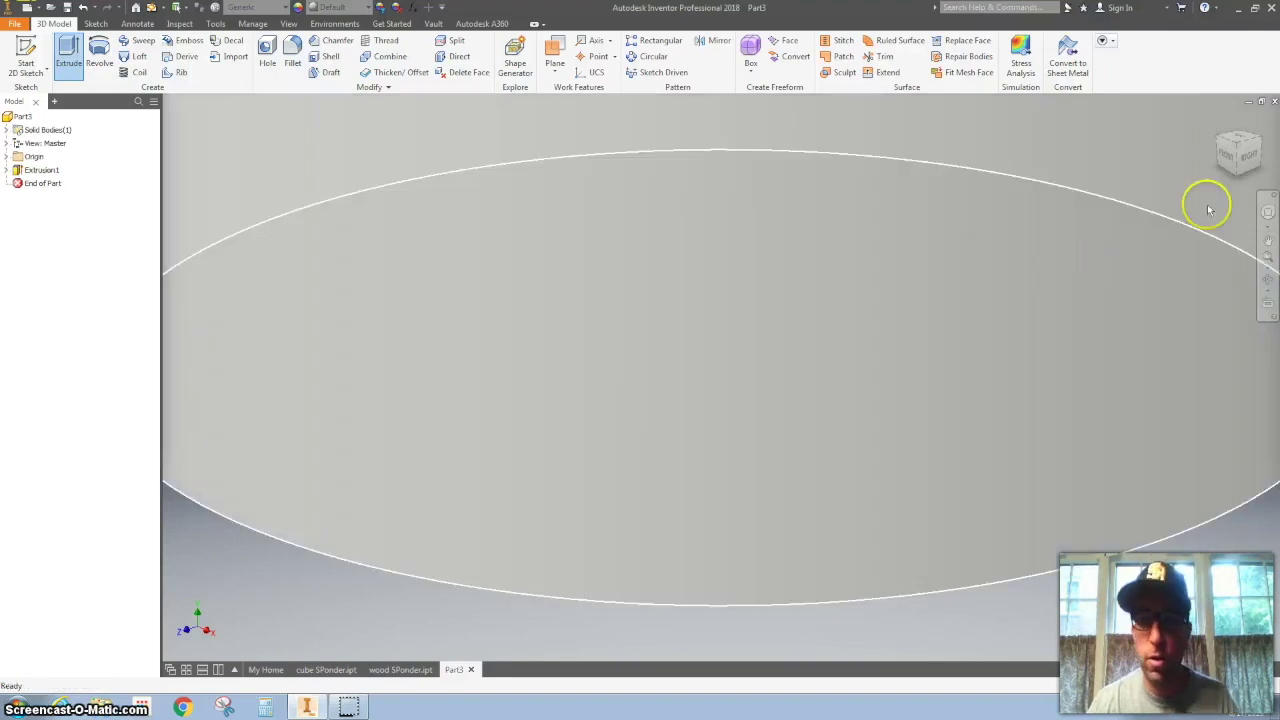
pyautogui.press('Home')
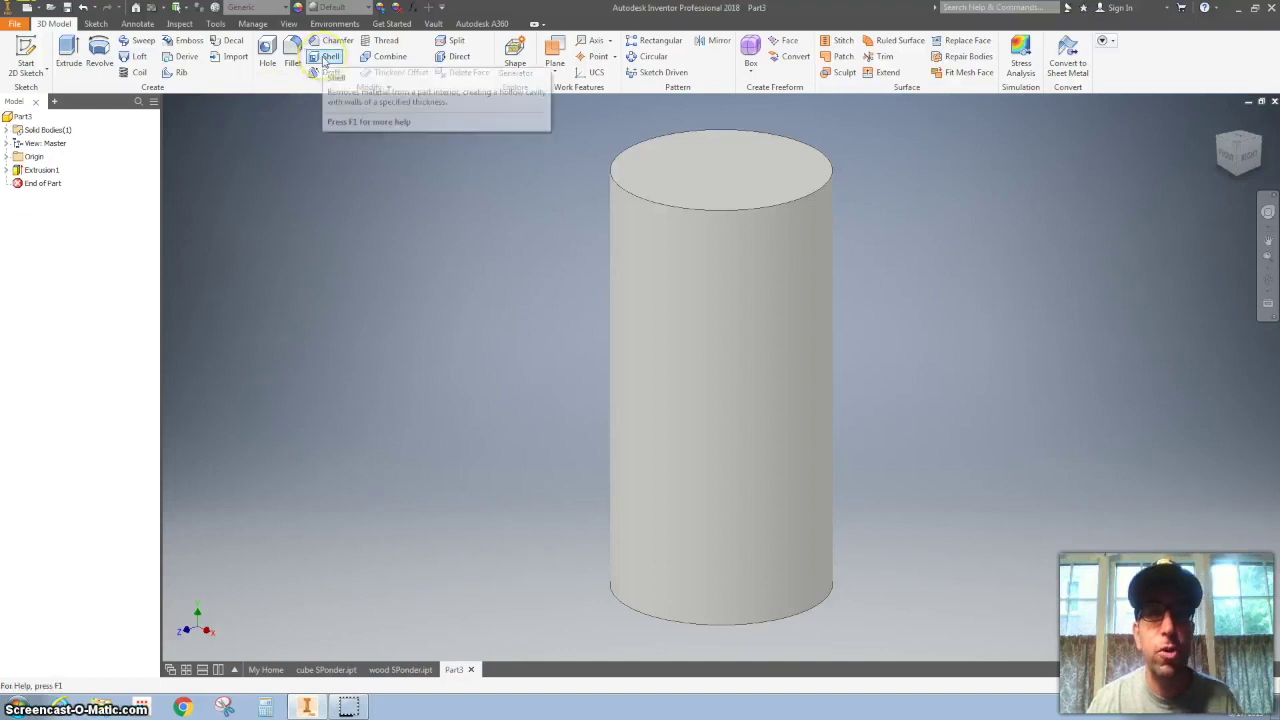
# Preview a 0.2-inch shell with the top face open, then cancel it
pyautogui.click(324, 62)
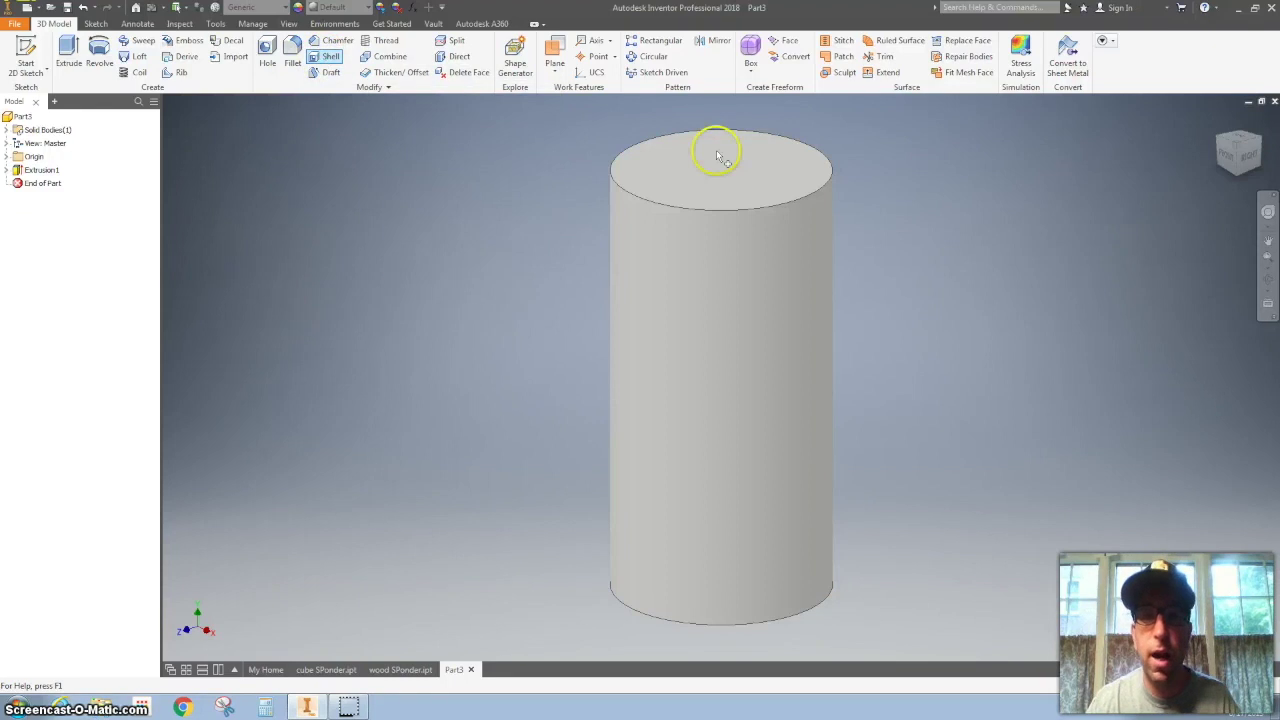
pyautogui.click(764, 167)
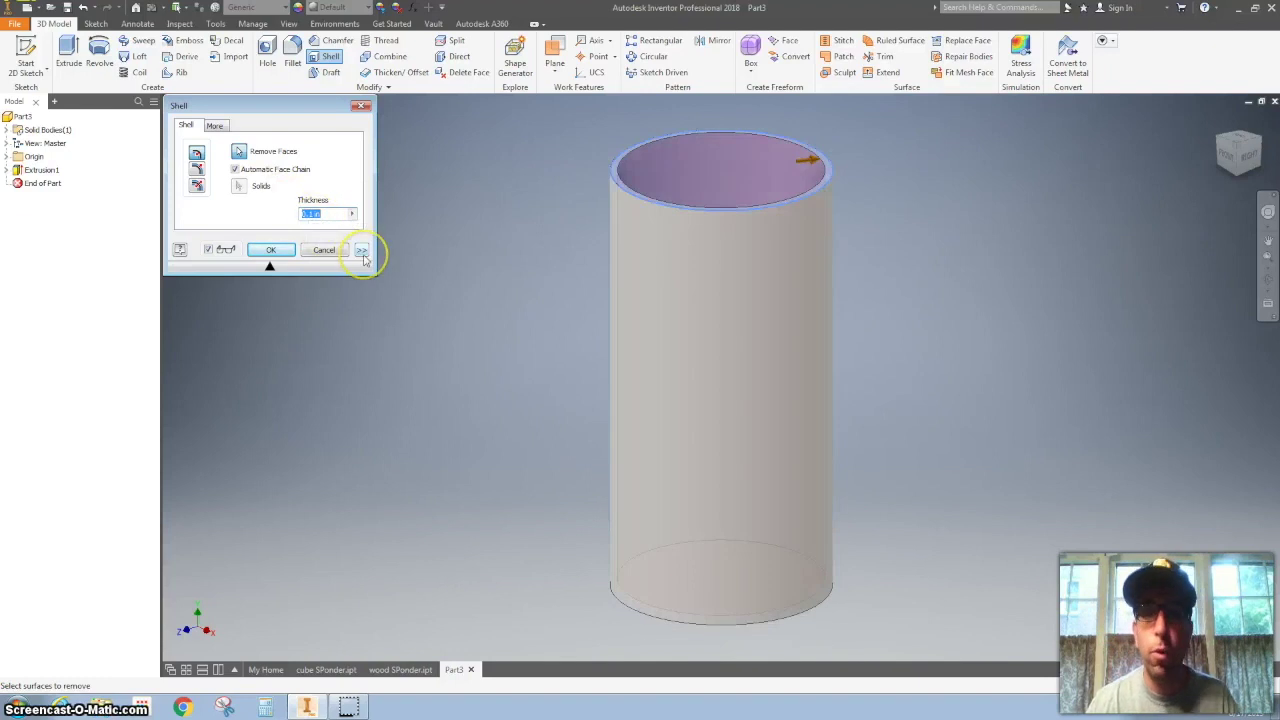
pyautogui.write('.2')
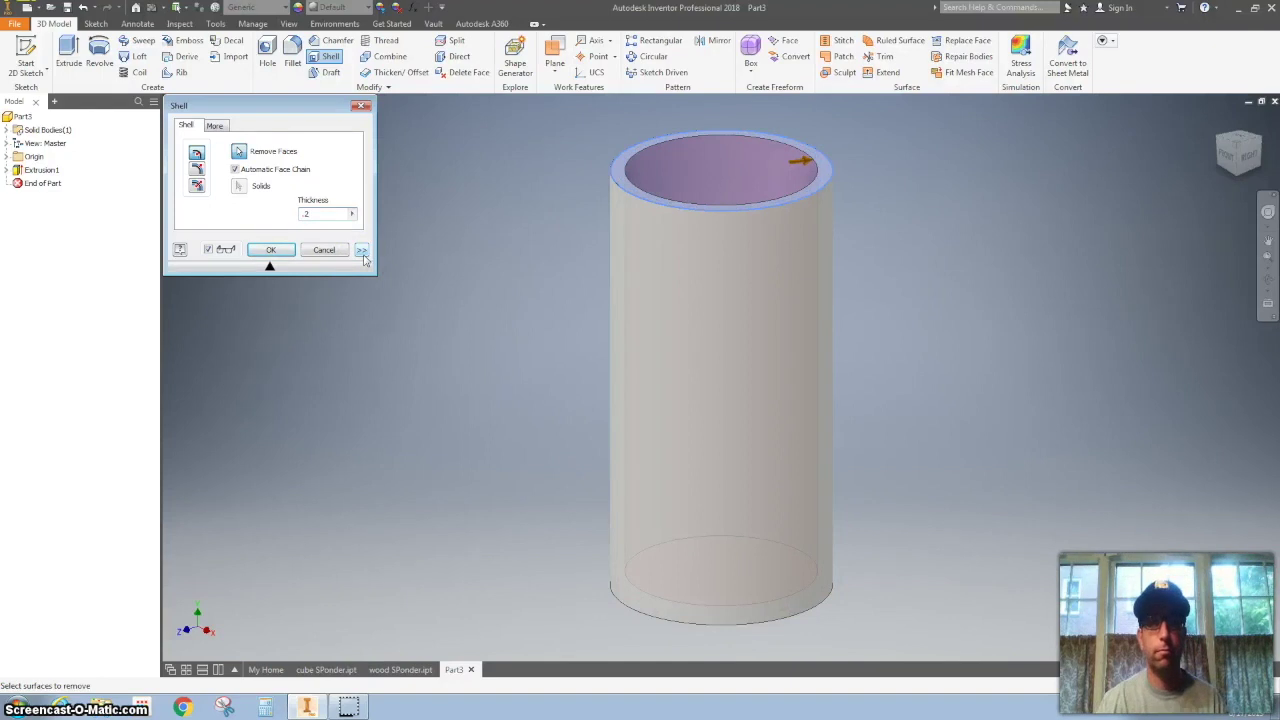
pyautogui.write('.1')
pyautogui.press('Return')
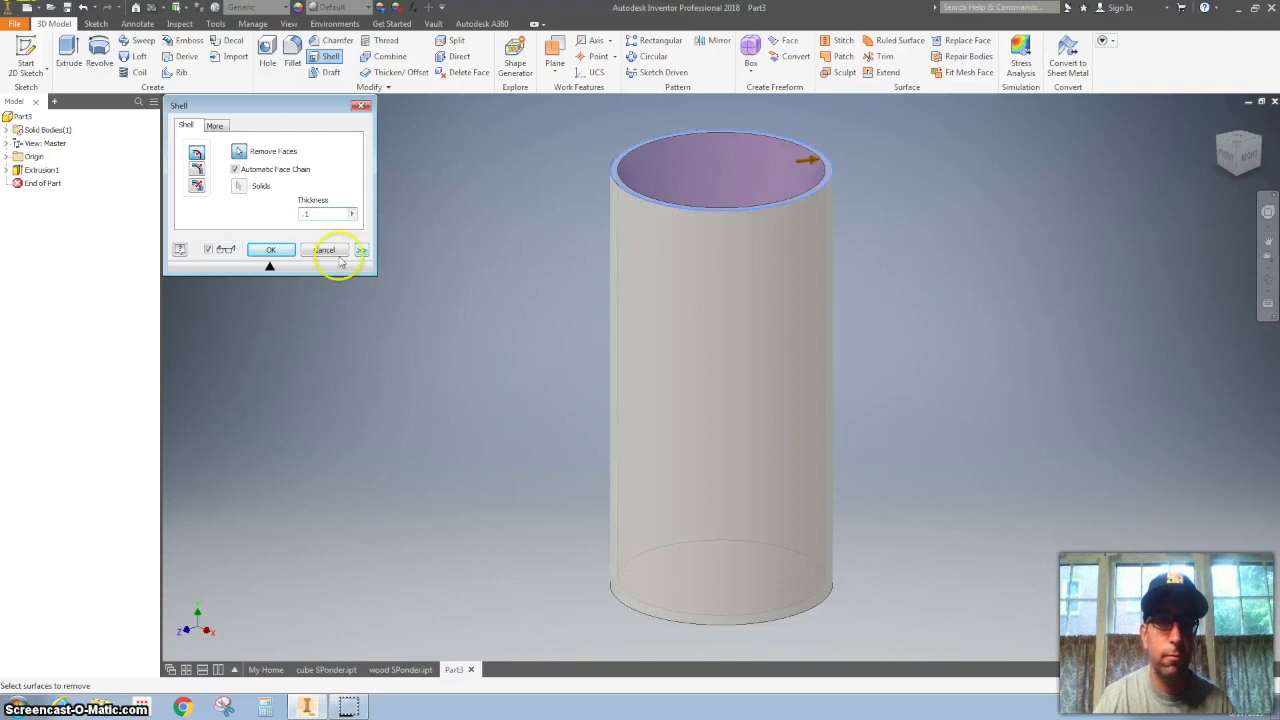
pyautogui.click(337, 257)
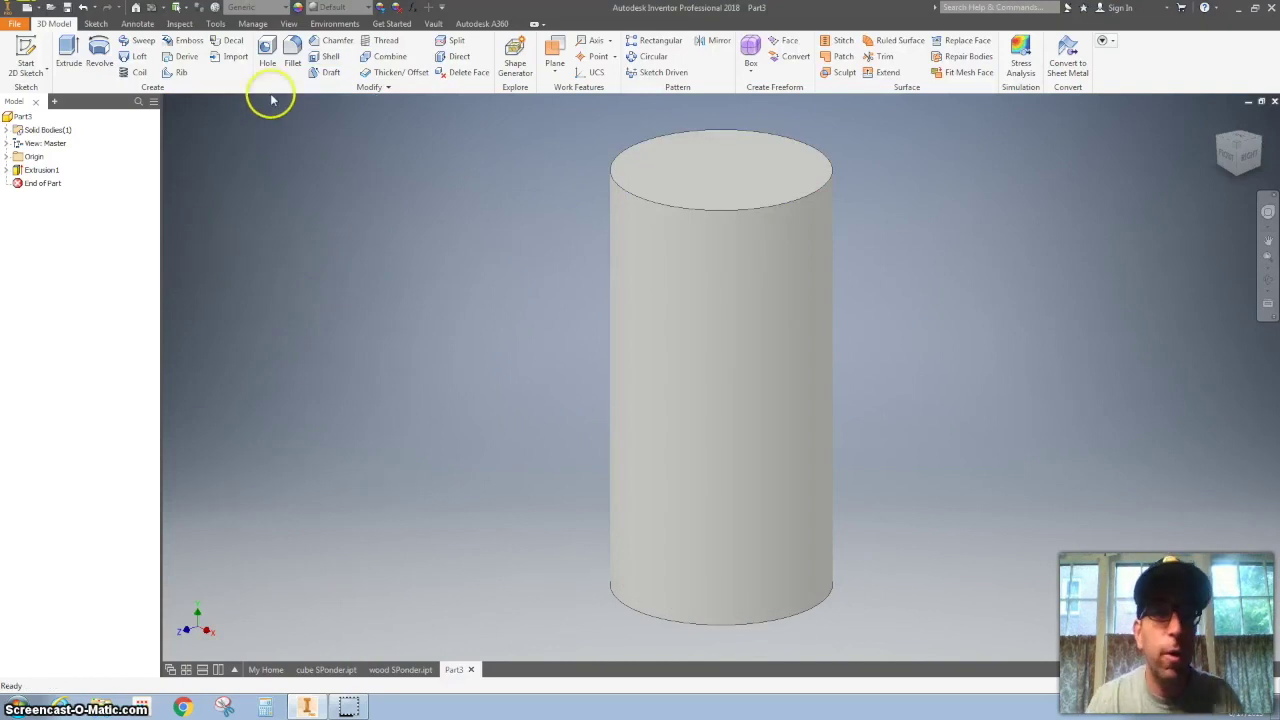
# Shell the cylinder to a 0.100 in wall with the top face open
pyautogui.click(329, 58)
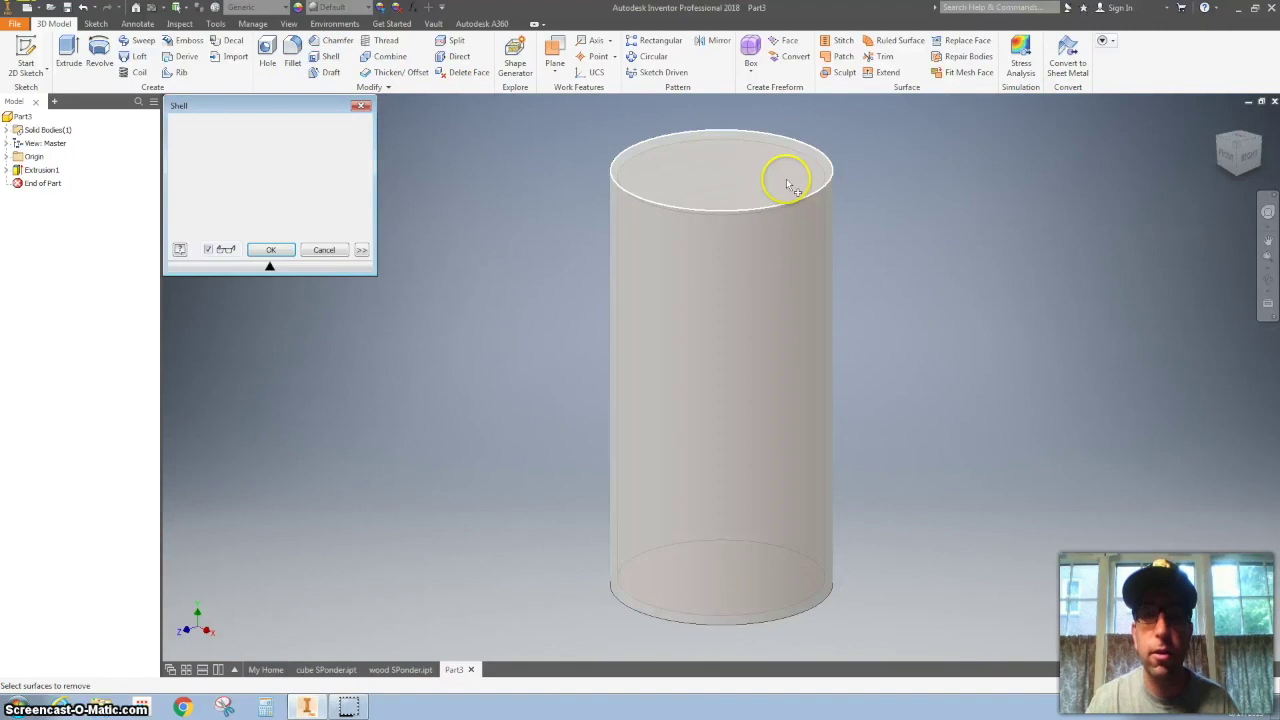
pyautogui.click(783, 177)
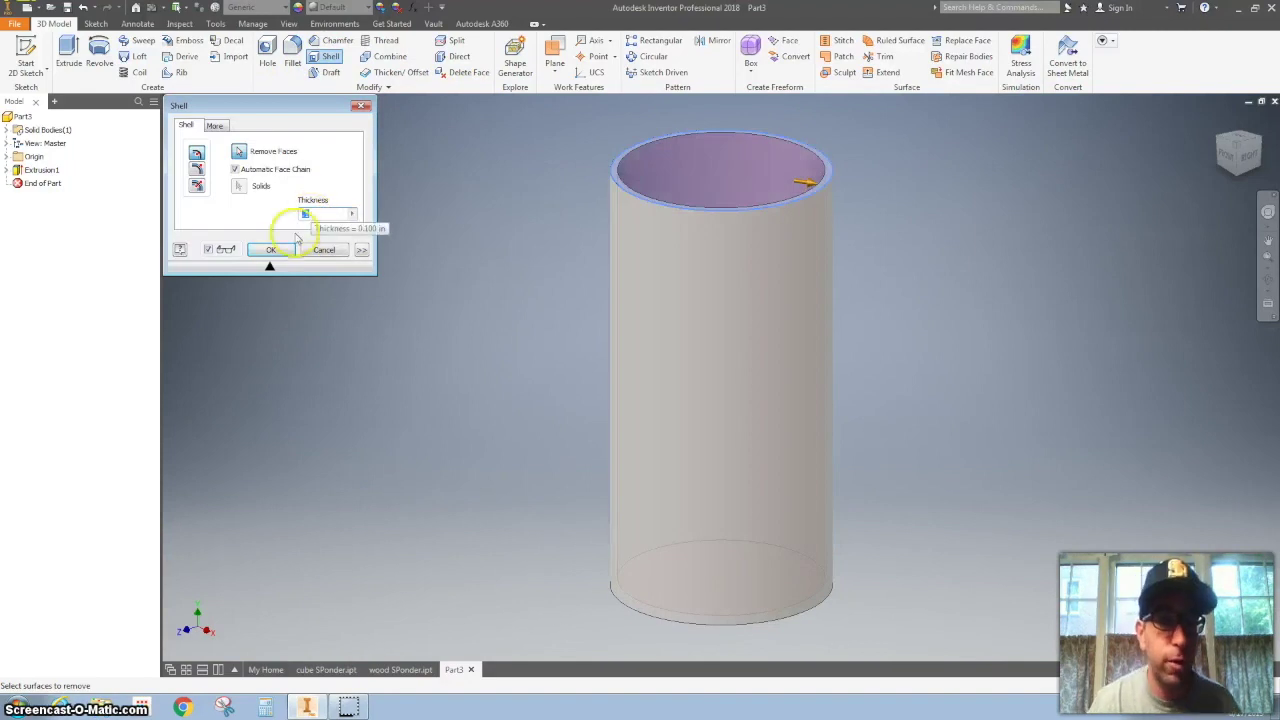
pyautogui.click(271, 252)
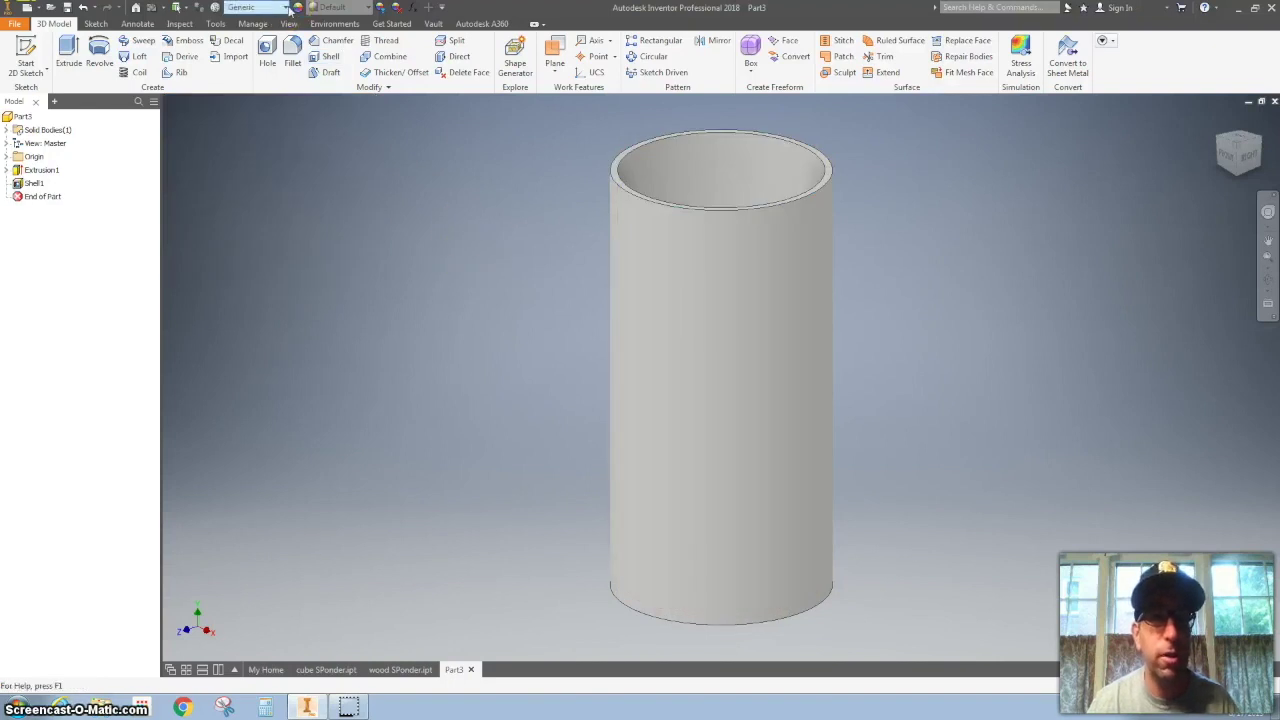
# Assign the Glass material to the hollow vase
pyautogui.click(287, 8)
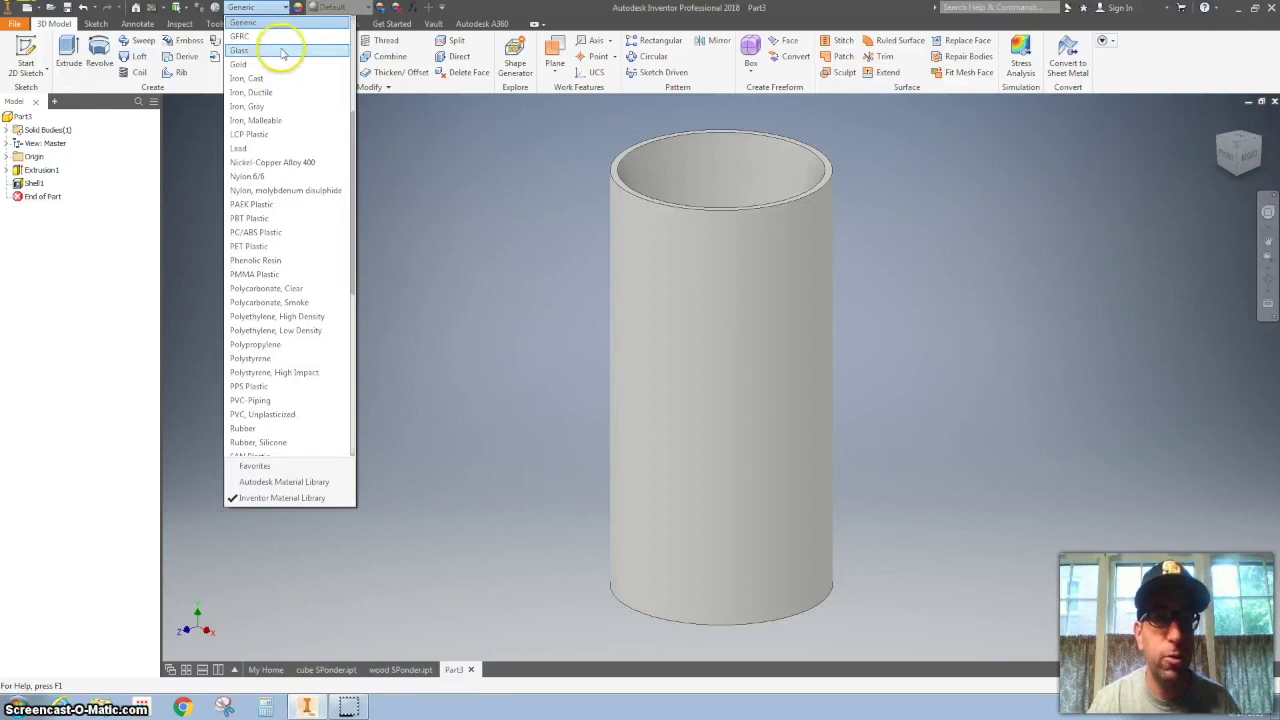
pyautogui.click(283, 52)
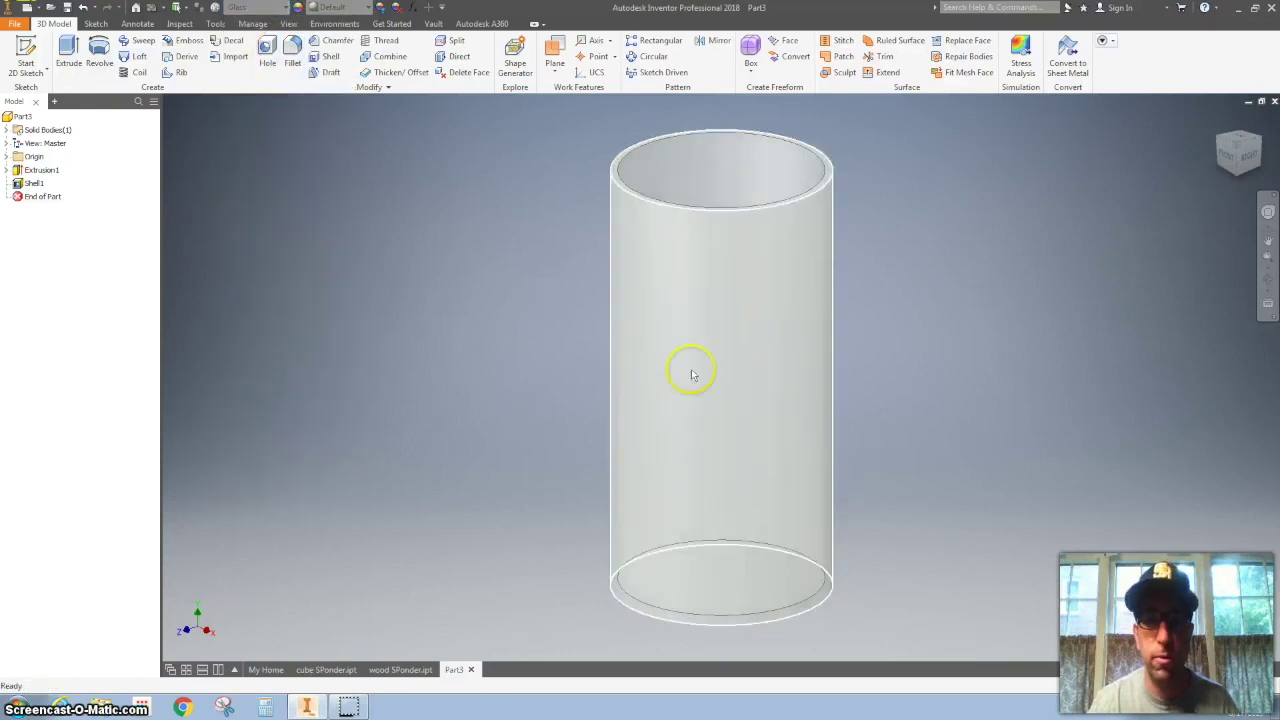
pyautogui.click(754, 300)
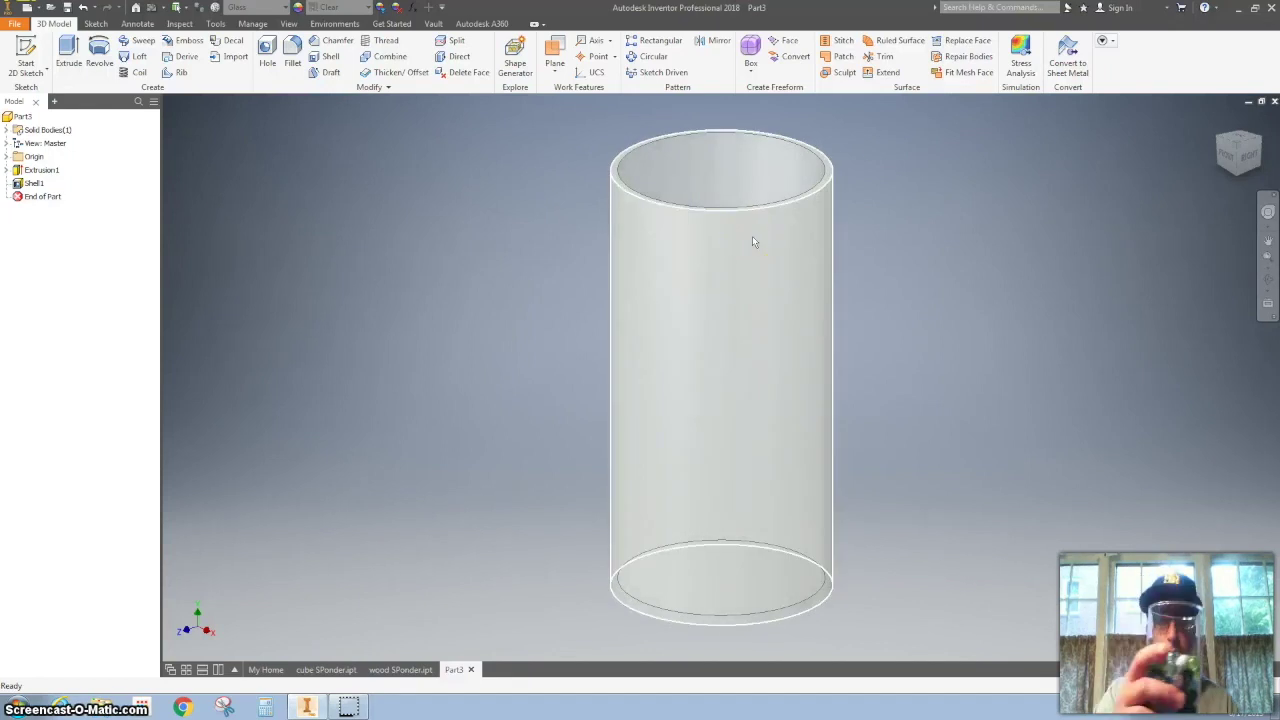
pyautogui.moveTo(726, 234); pyautogui.dragTo(851, 259)
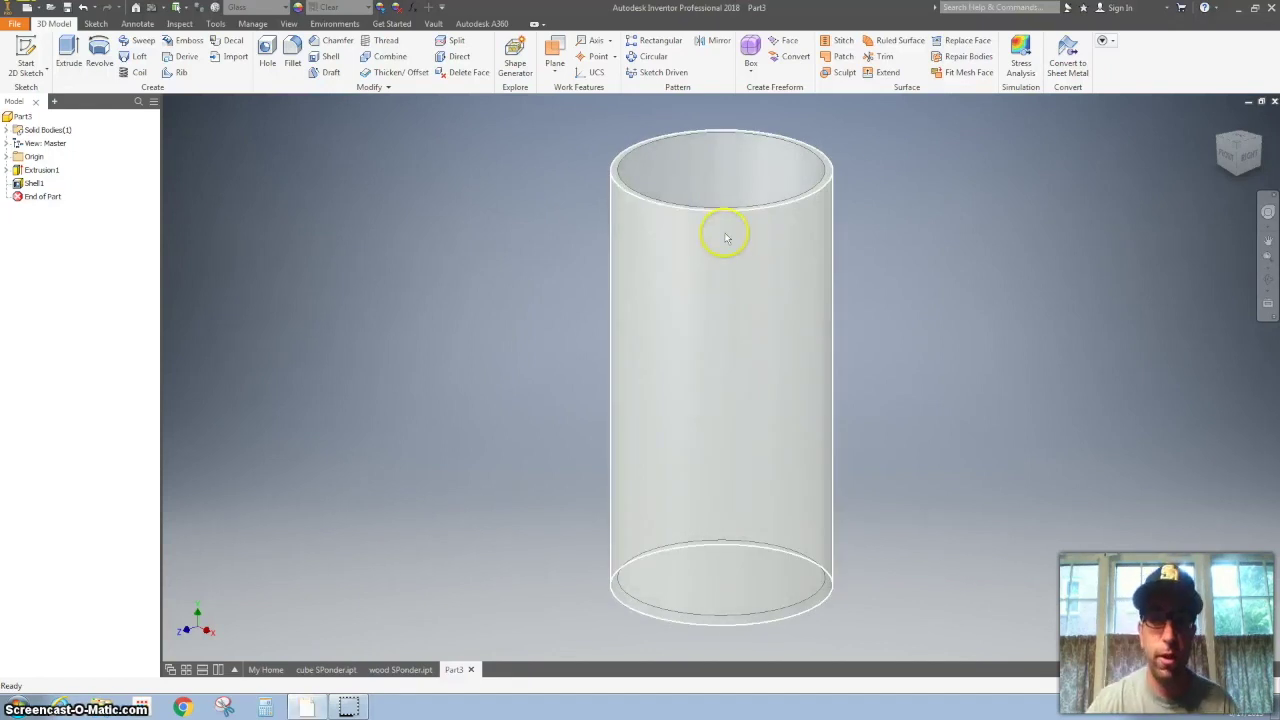
# Reorient the view to an elevated isometric angle of the vase with the ViewCube
pyautogui.click(731, 257)
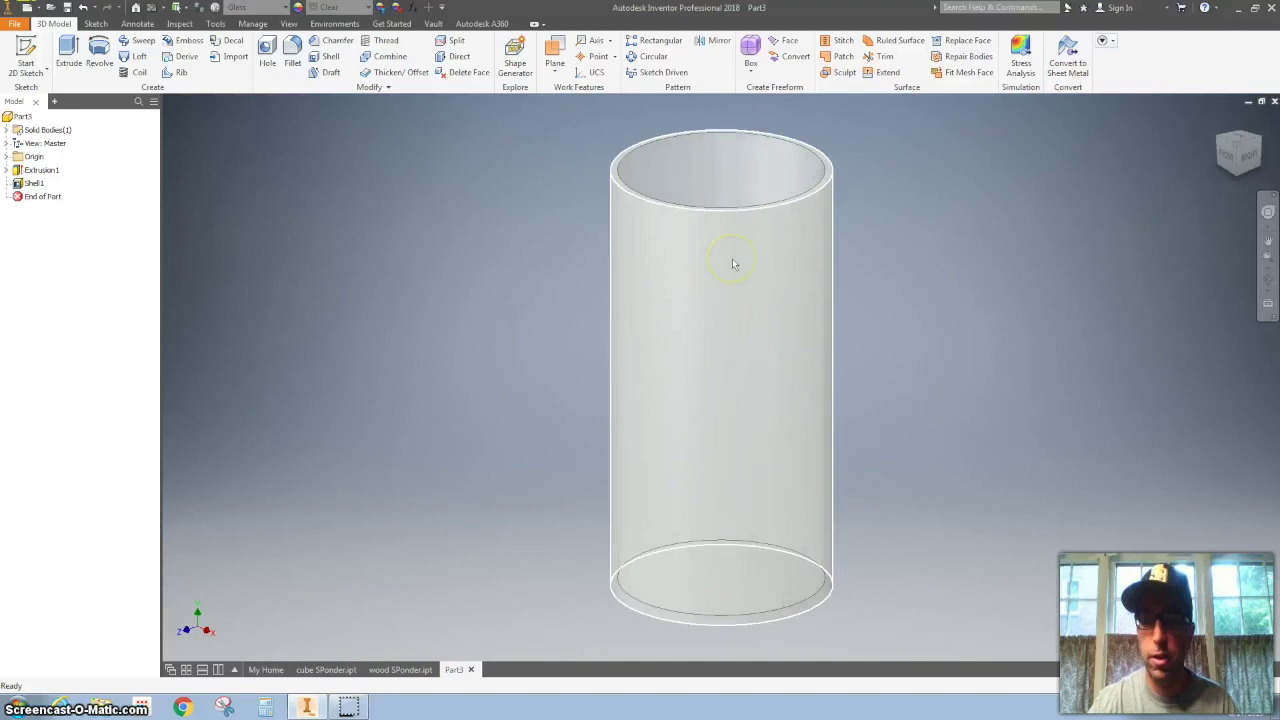
pyautogui.click(1216, 138)
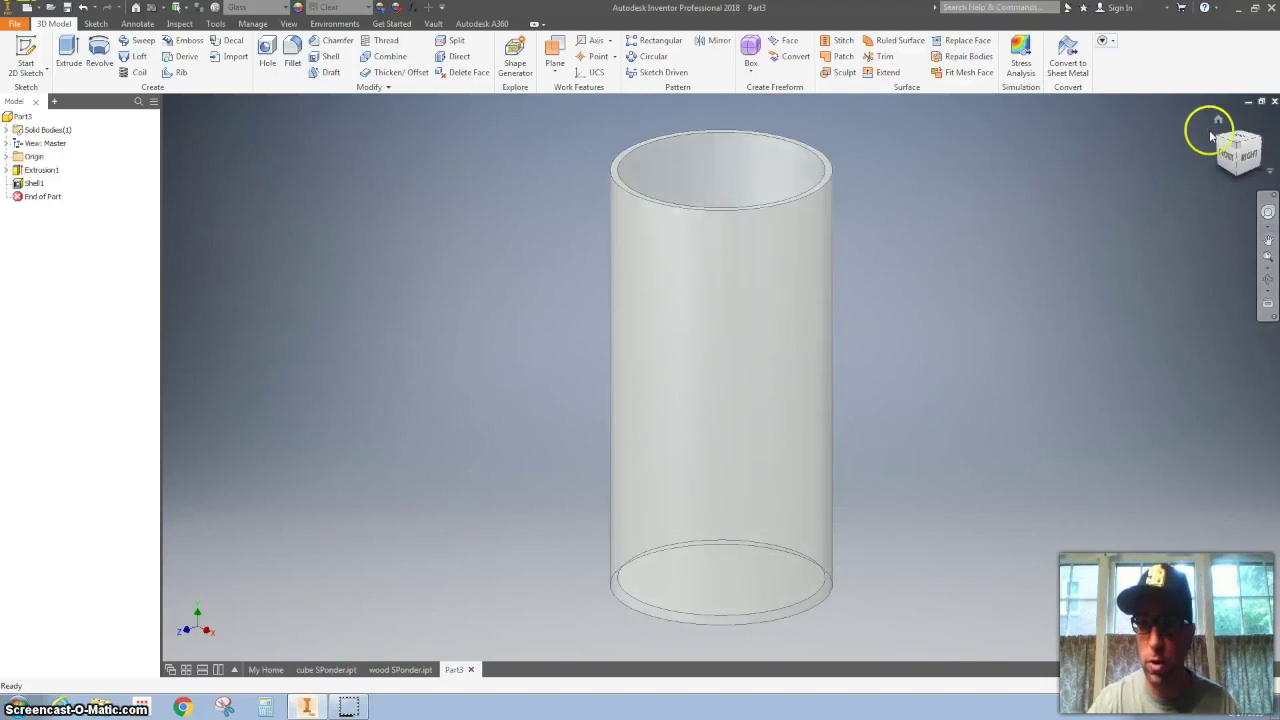
pyautogui.click(1220, 143)
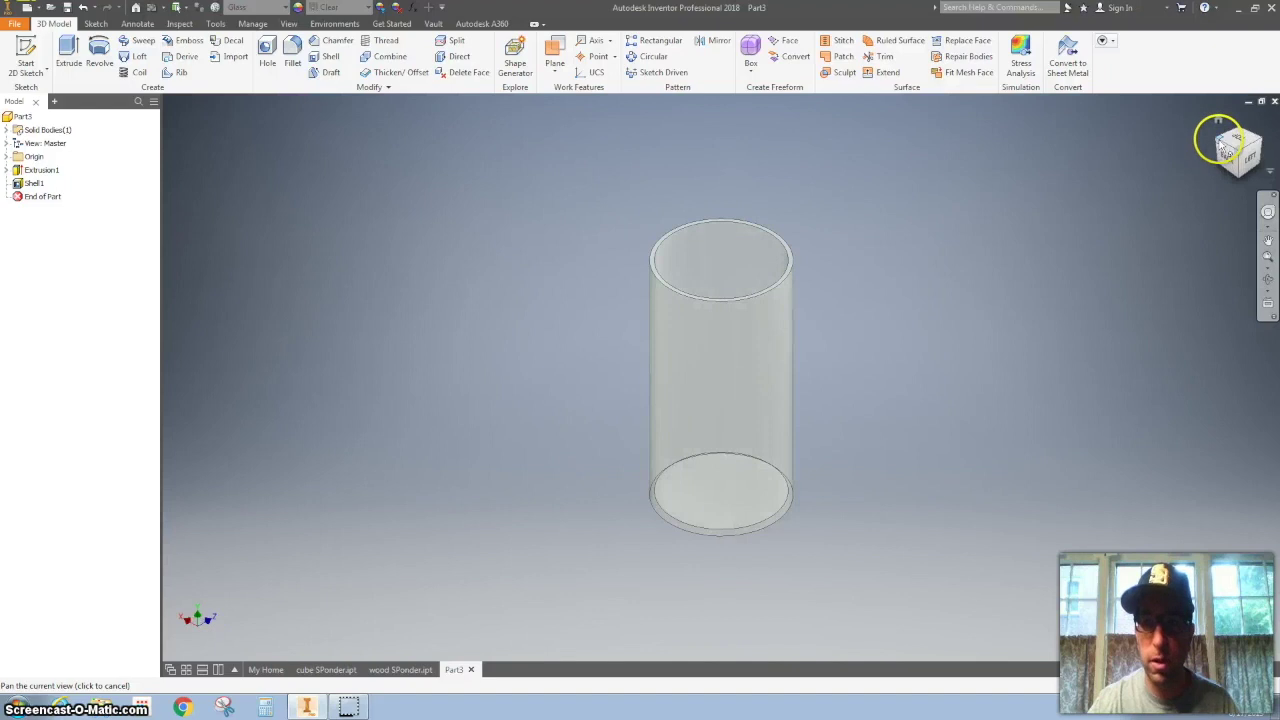
pyautogui.click(1219, 121)
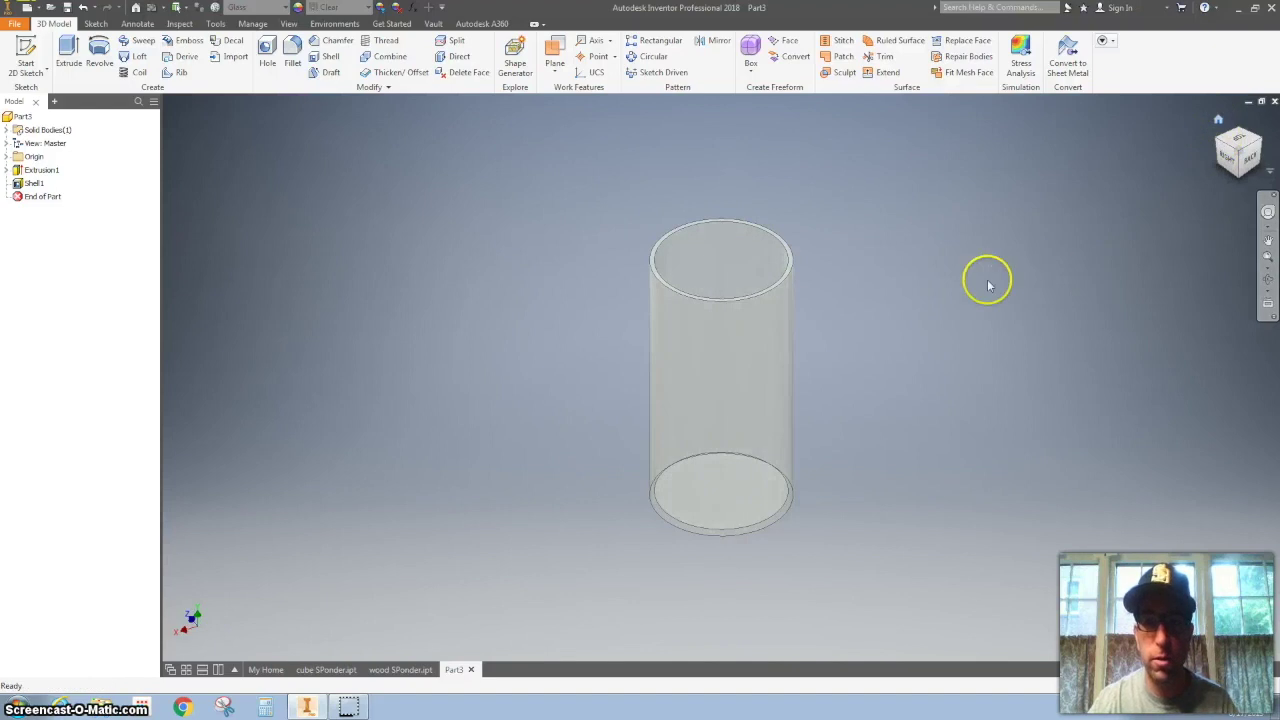
# Save the vase as an Inventor part file named 'vase SPonder'
pyautogui.click(8, 25)
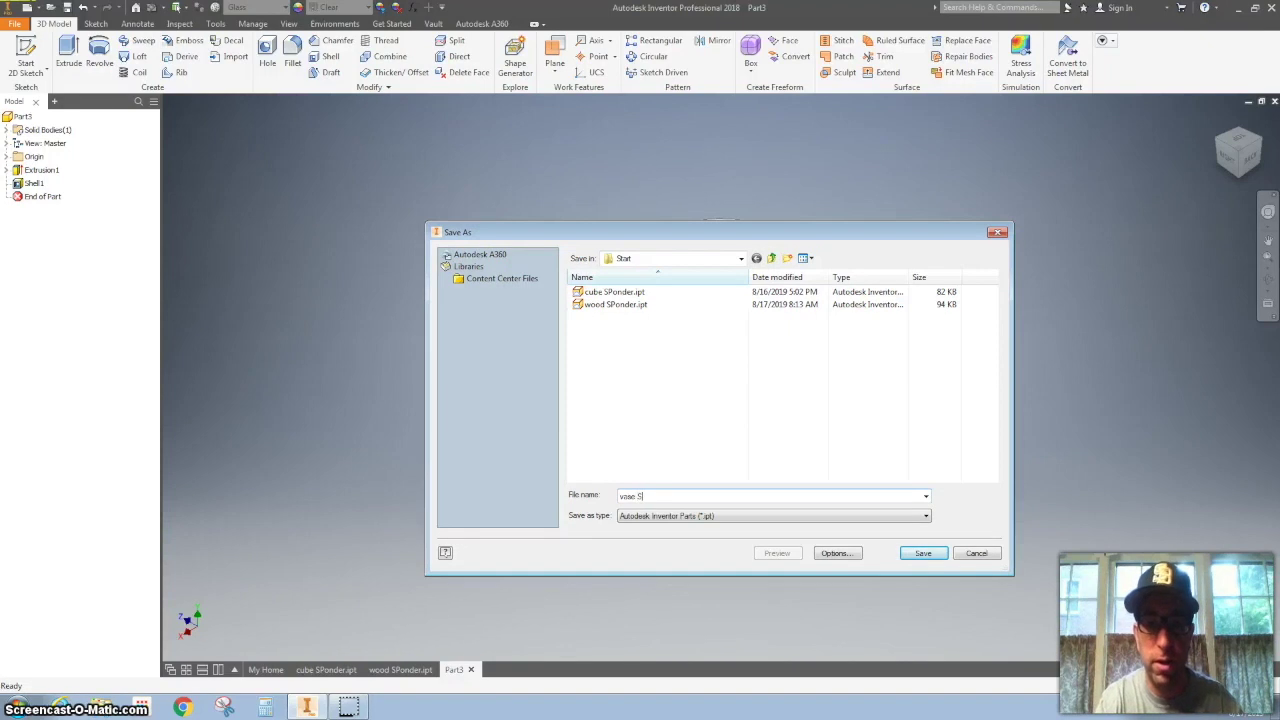
pyautogui.write('Ponder')
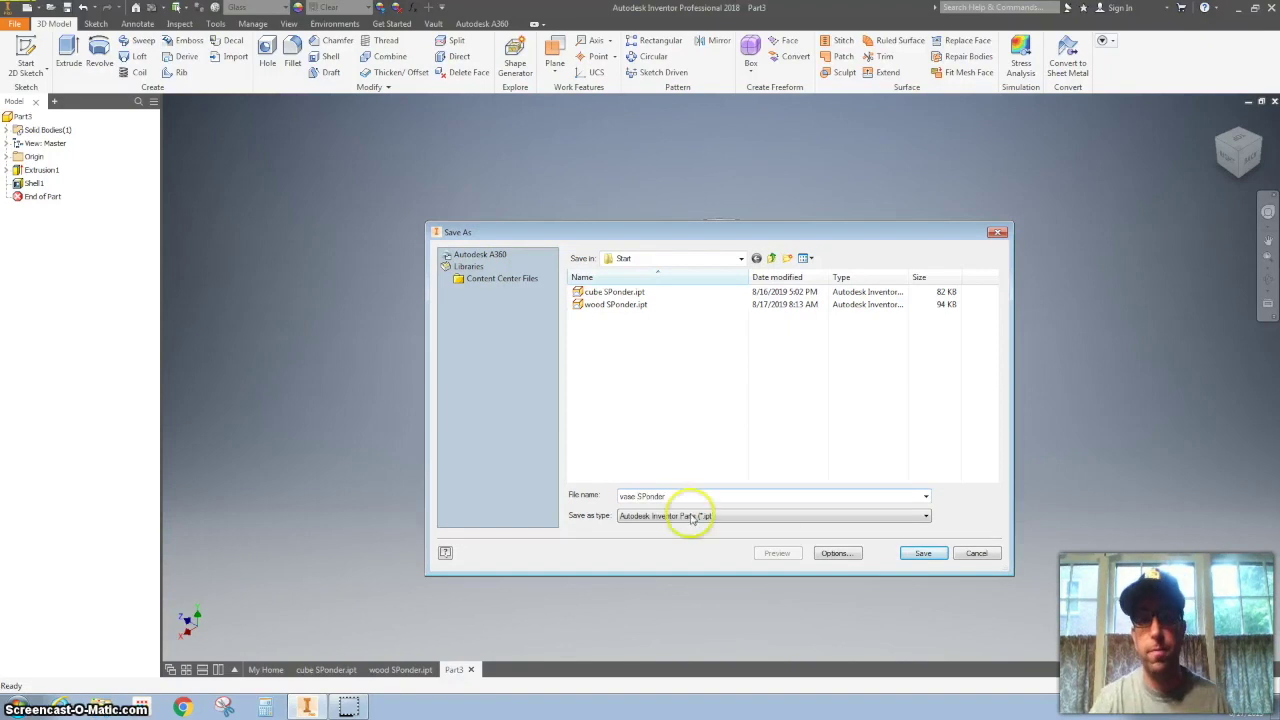
pyautogui.click(922, 553)
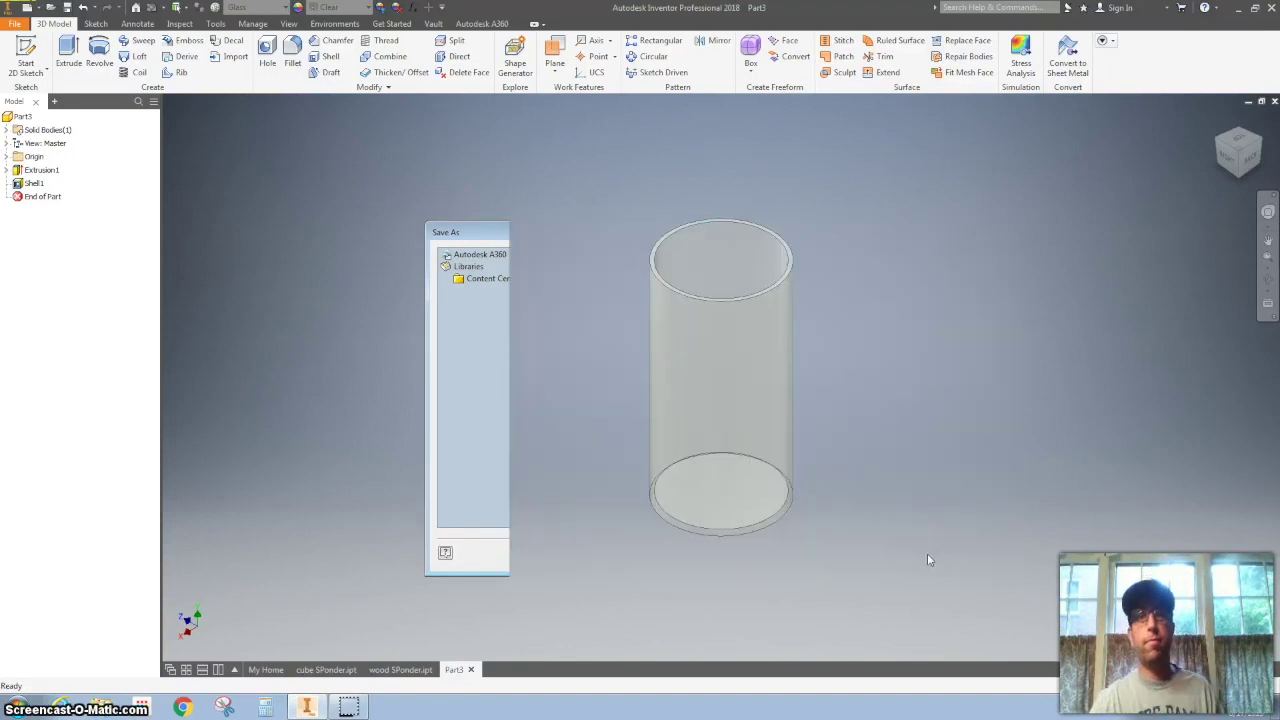